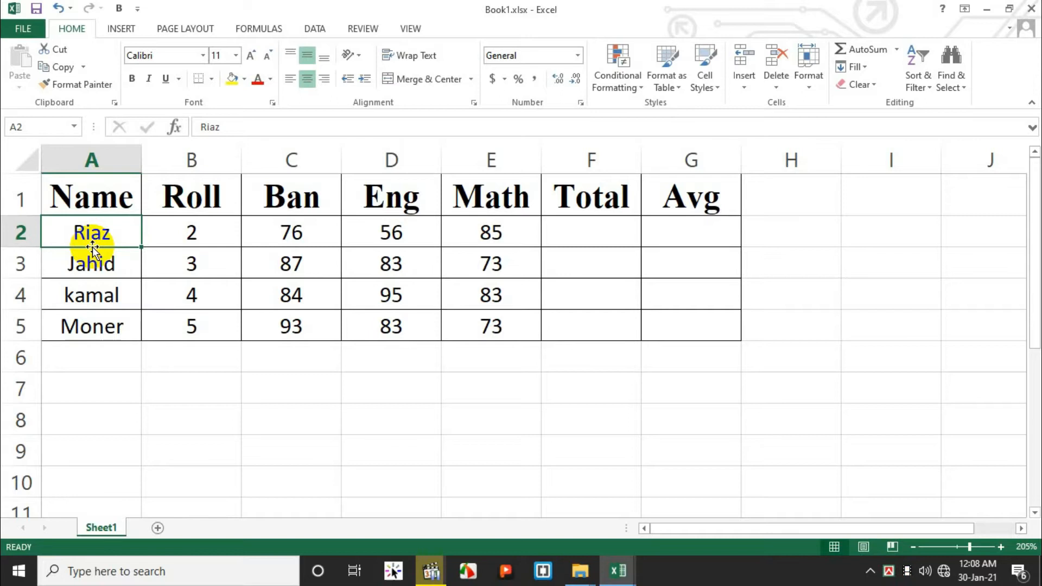
Move the entry in A2 down to A7 and back to A2.
{"action": "mouse_move", "coordinate": [93, 247]}
{"action": "left_mouse_down"}
{"action": "mouse_move", "coordinate": [86, 423]}
{"action": "mouse_move", "coordinate": [82, 387]}
{"action": "left_mouse_up"}
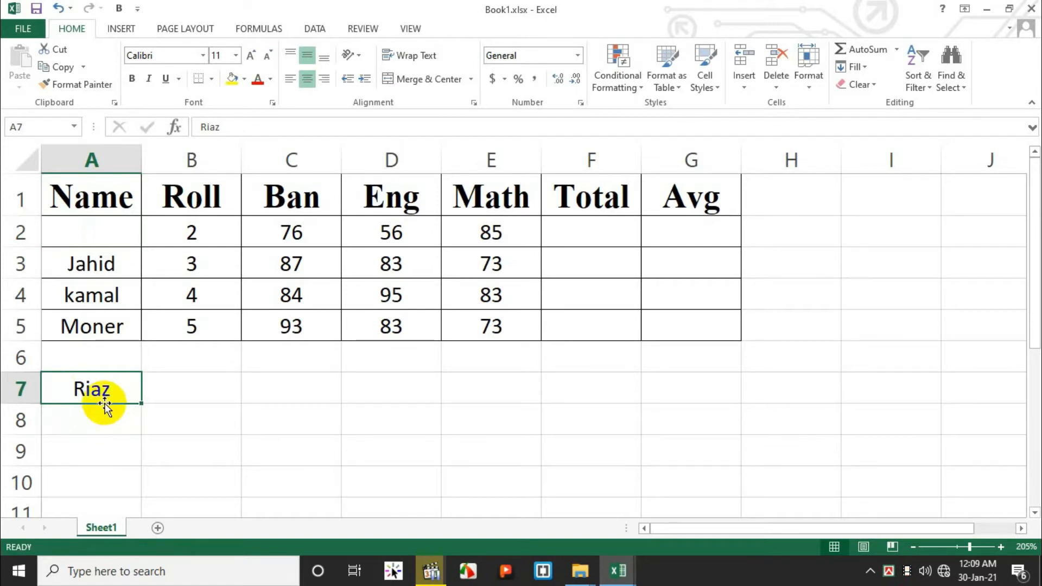
{"action": "left_click_drag", "start_coordinate": [104, 405], "coordinate": [83, 234]}
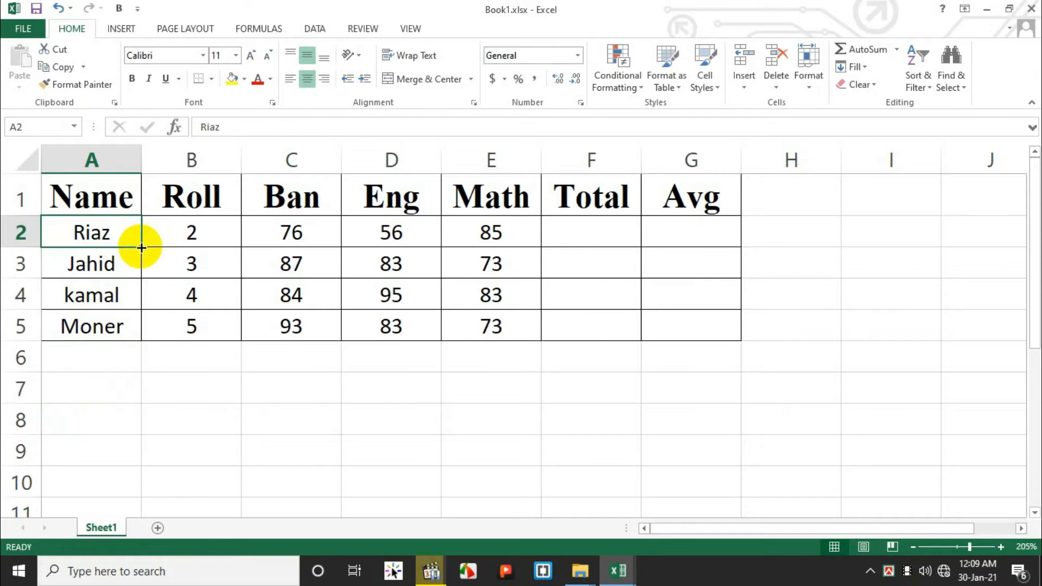
Fill the A2 entry down through A10, shrink the fill back to A2, and undo both changes.
{"action": "left_click_drag", "start_coordinate": [141, 247], "coordinate": [105, 492]}
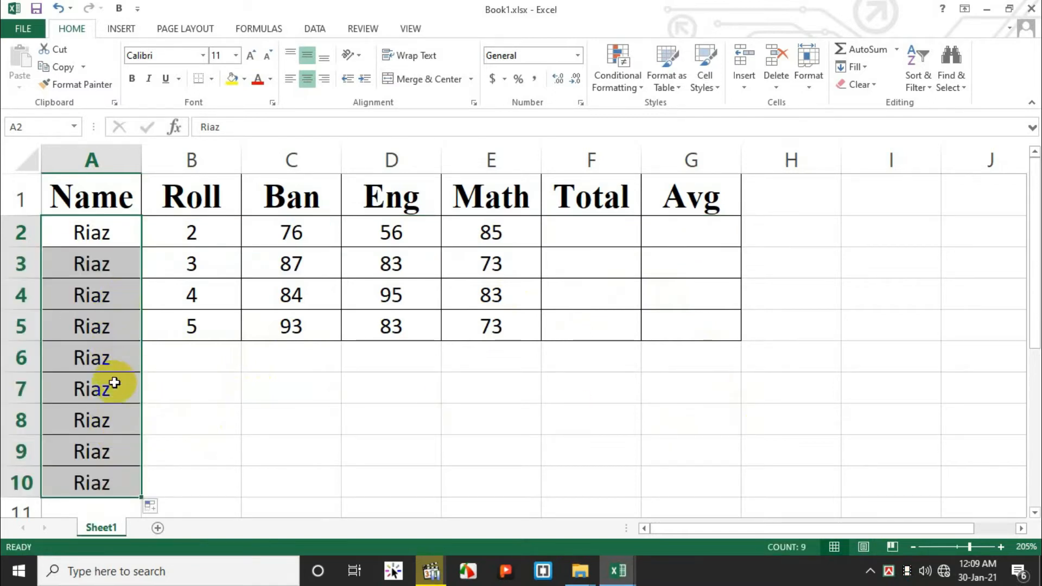
{"action": "left_click_drag", "start_coordinate": [143, 497], "coordinate": [144, 249]}
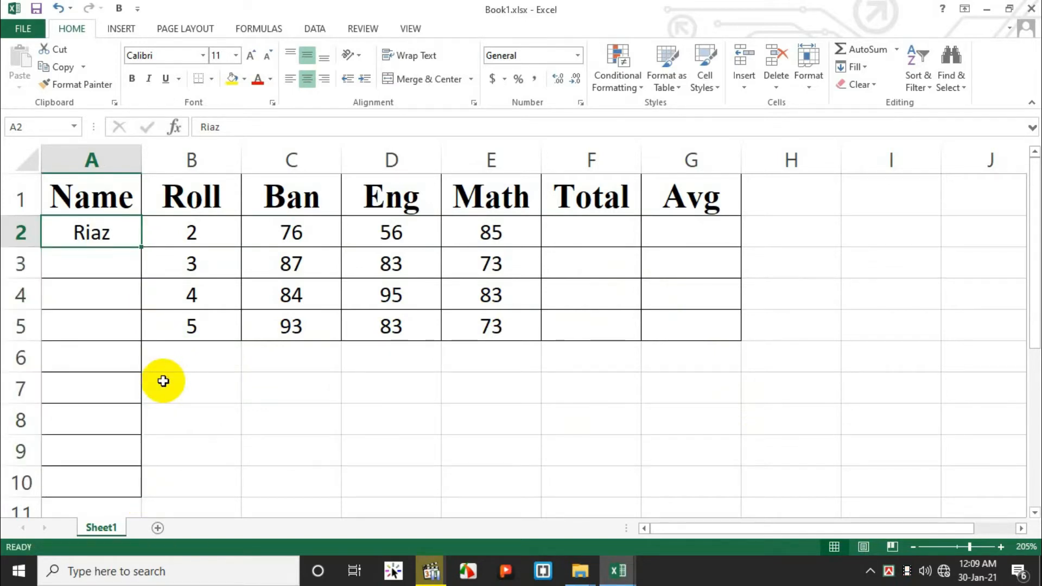
{"action": "key", "text": "ctrl+z"}
{"action": "key", "text": "ctrl+z"}
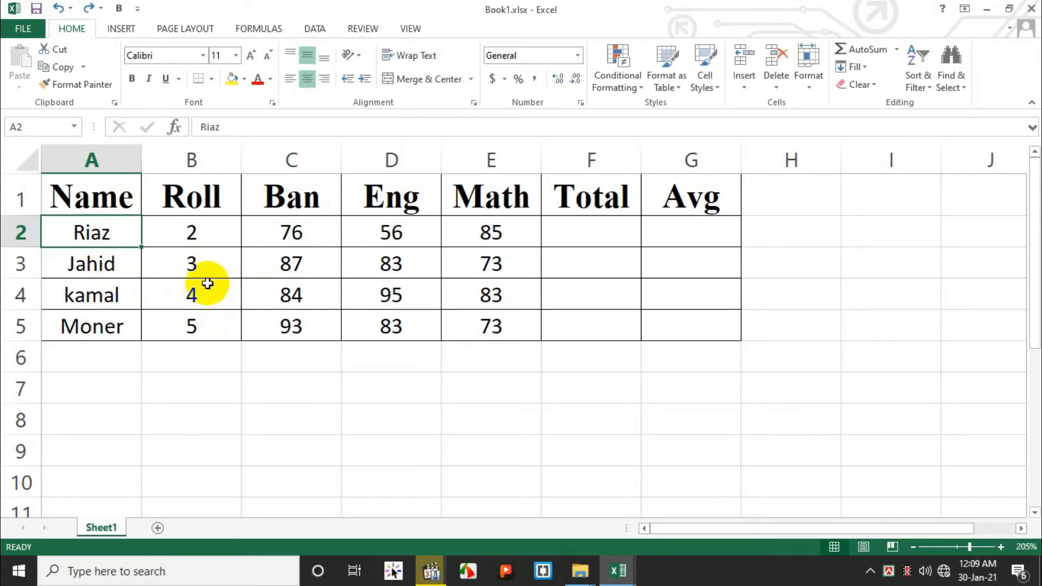
Select the single cells B3 and C3, and the range A1:E5 from Name to the last Math mark.
{"action": "left_click", "coordinate": [199, 268]}
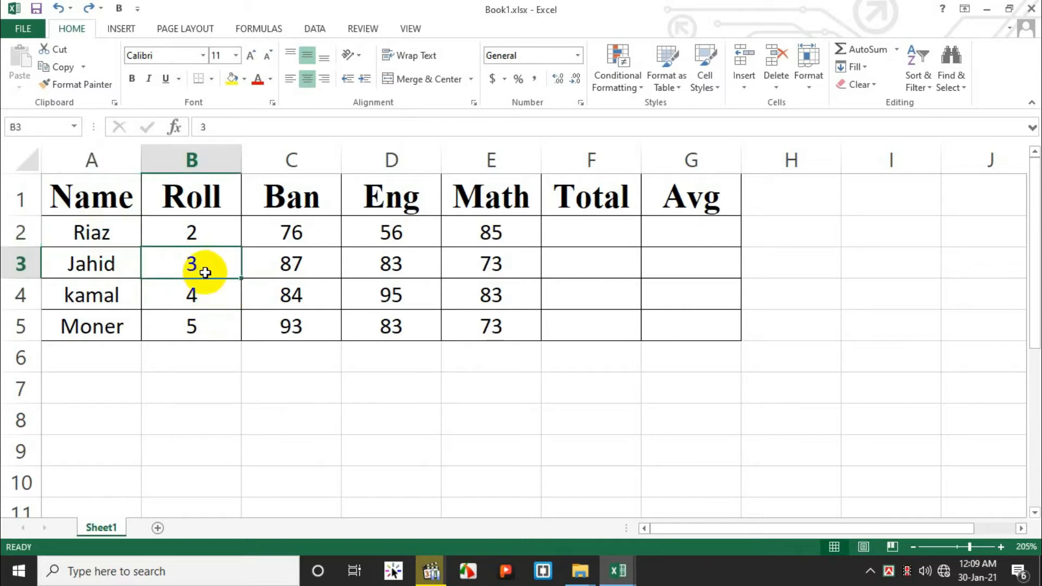
{"action": "left_click", "coordinate": [303, 271]}
{"action": "left_click", "coordinate": [80, 199]}
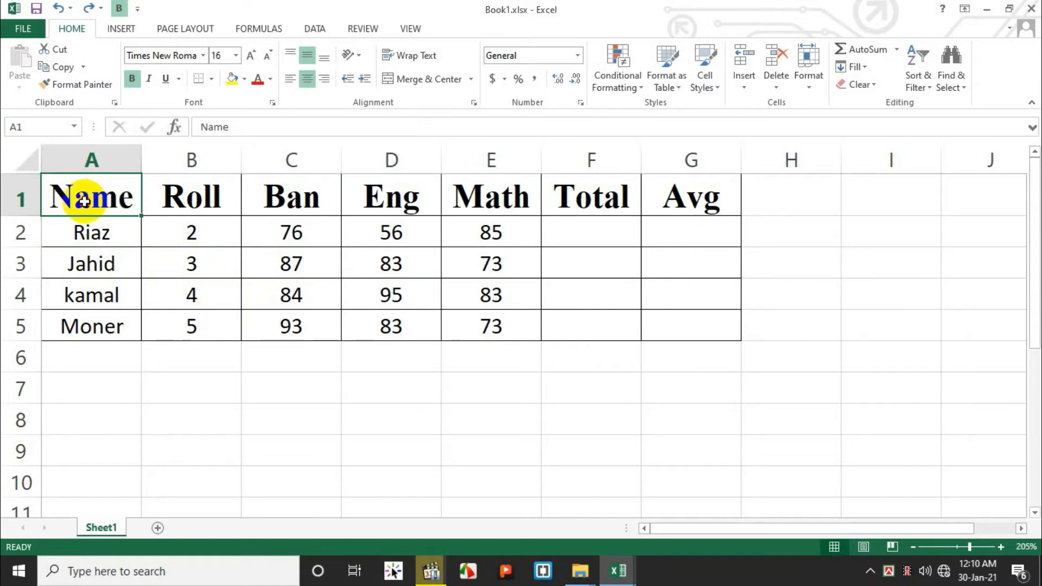
{"action": "left_click_drag", "start_coordinate": [84, 200], "coordinate": [515, 335]}
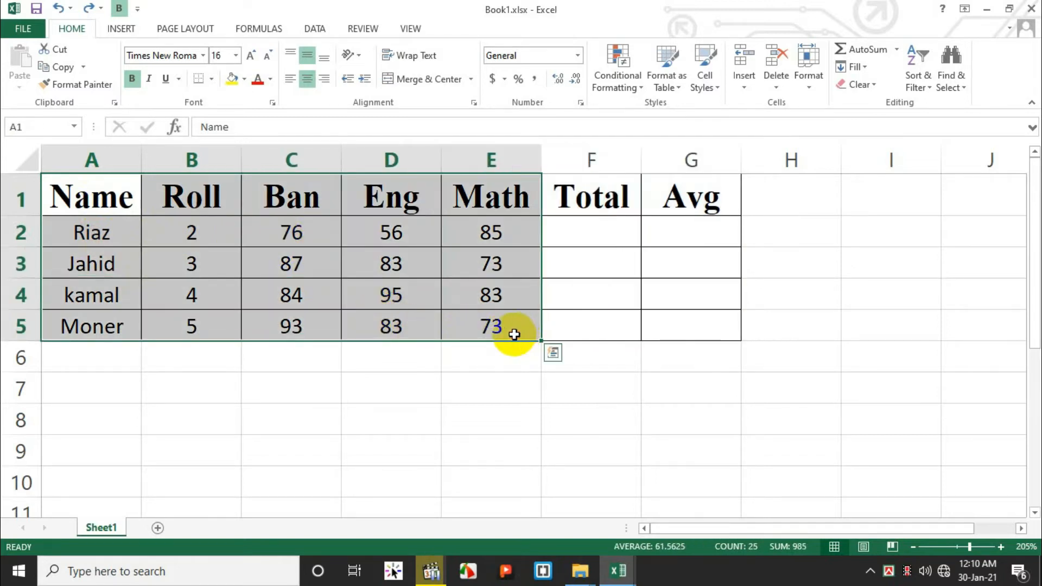
Select the entire marks table A1:G5 starting from cell B3.
{"action": "left_click", "coordinate": [150, 271]}
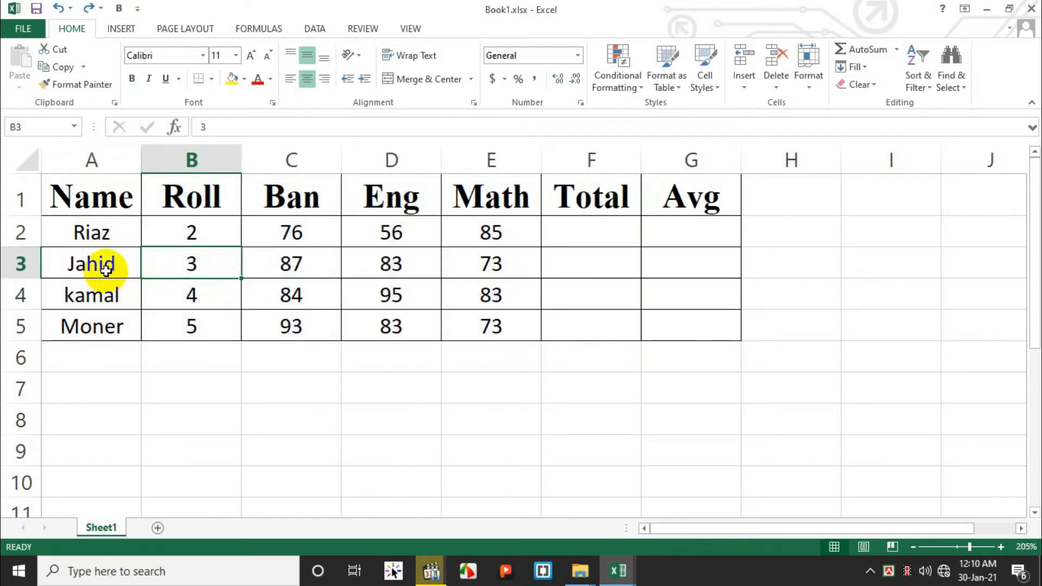
{"action": "key", "text": "ctrl+a"}
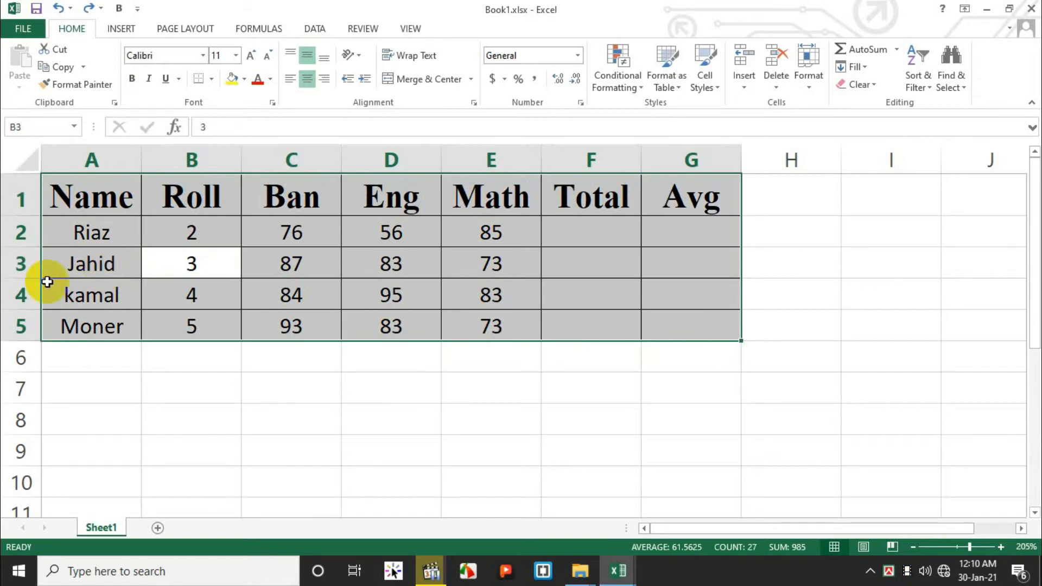
Select the whole of row 1 and the whole of column A, finishing on cell A2.
{"action": "left_click", "coordinate": [11, 198]}
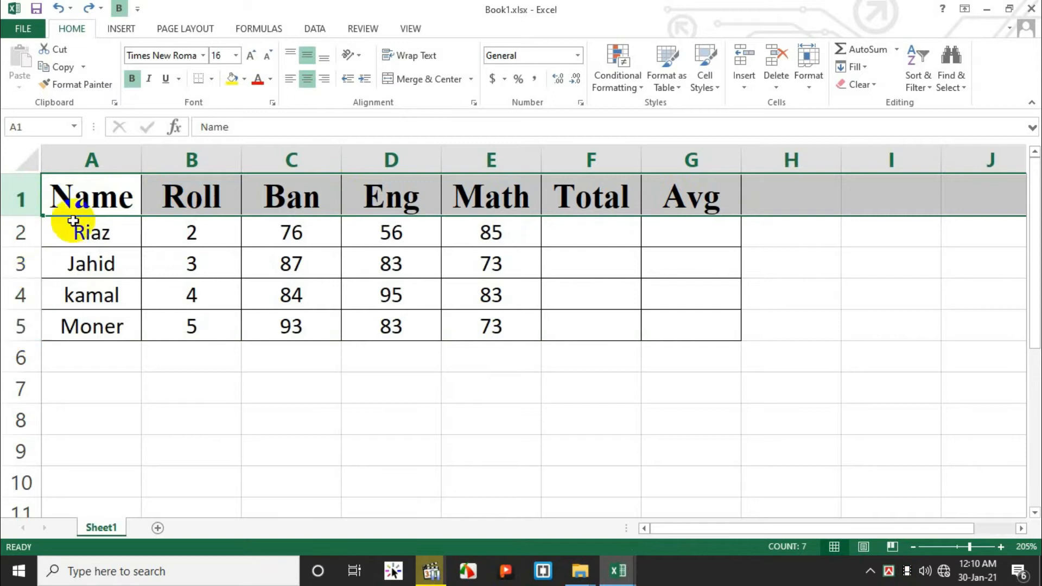
{"action": "left_click", "coordinate": [95, 157]}
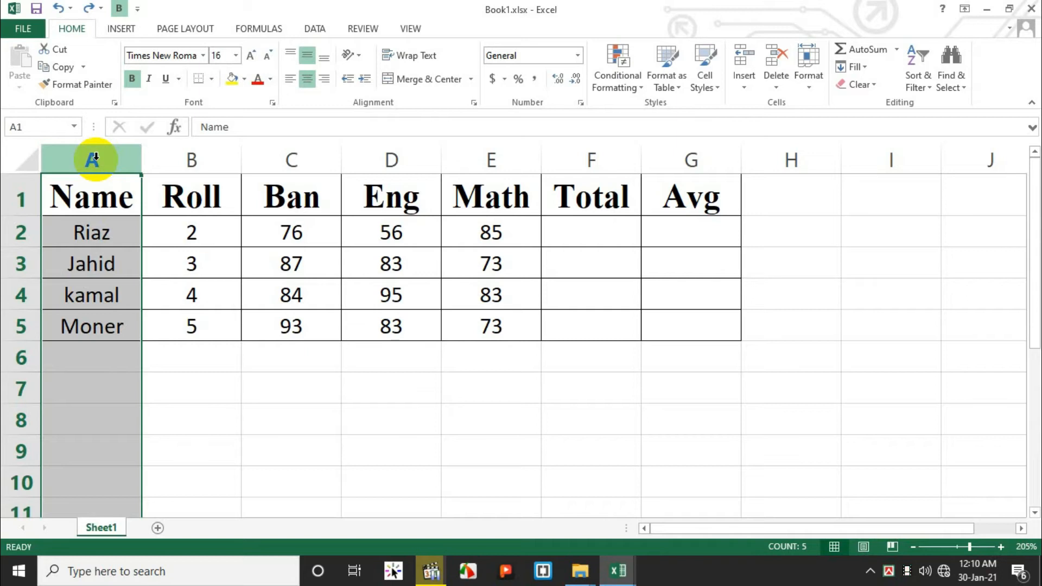
{"action": "left_click", "coordinate": [93, 227]}
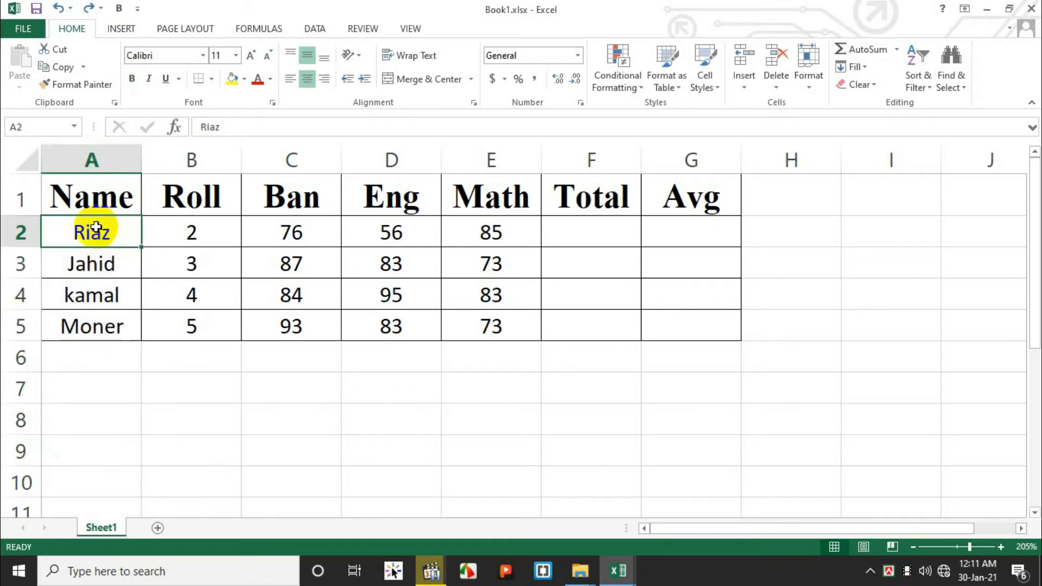
Select the table by its corner cells A1 and G5, and separately the marks in C2:E4.
{"action": "left_click", "coordinate": [87, 199]}
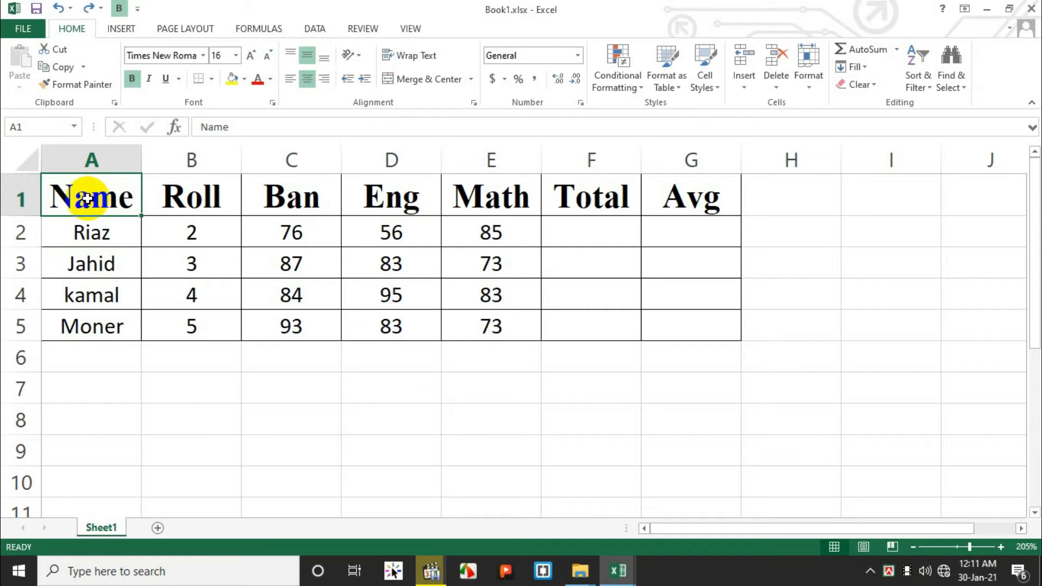
{"action": "left_click", "coordinate": [689, 334], "text": "shift"}
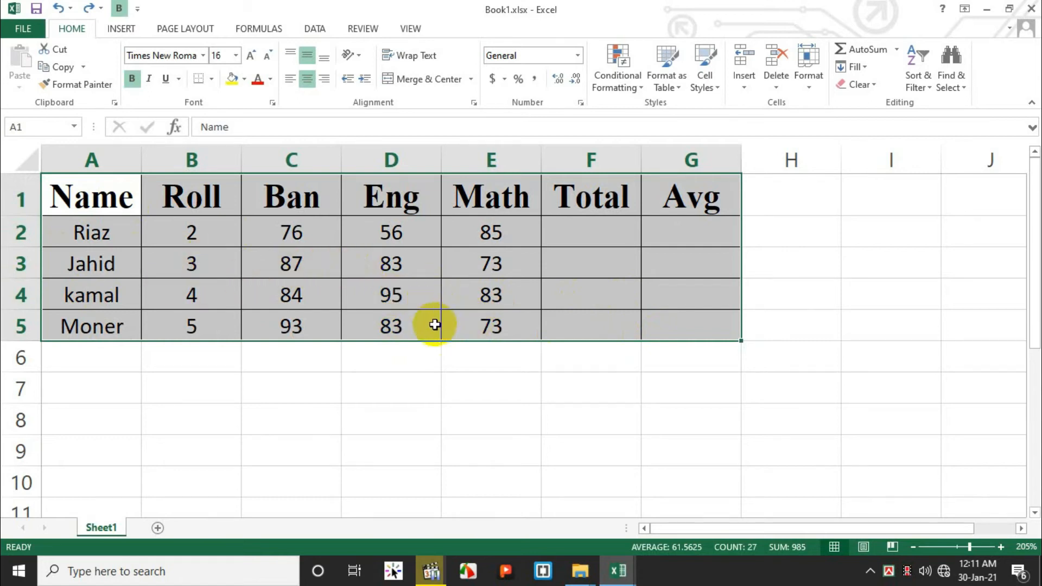
{"action": "left_click", "coordinate": [318, 281]}
{"action": "left_click_drag", "start_coordinate": [326, 239], "coordinate": [452, 294]}
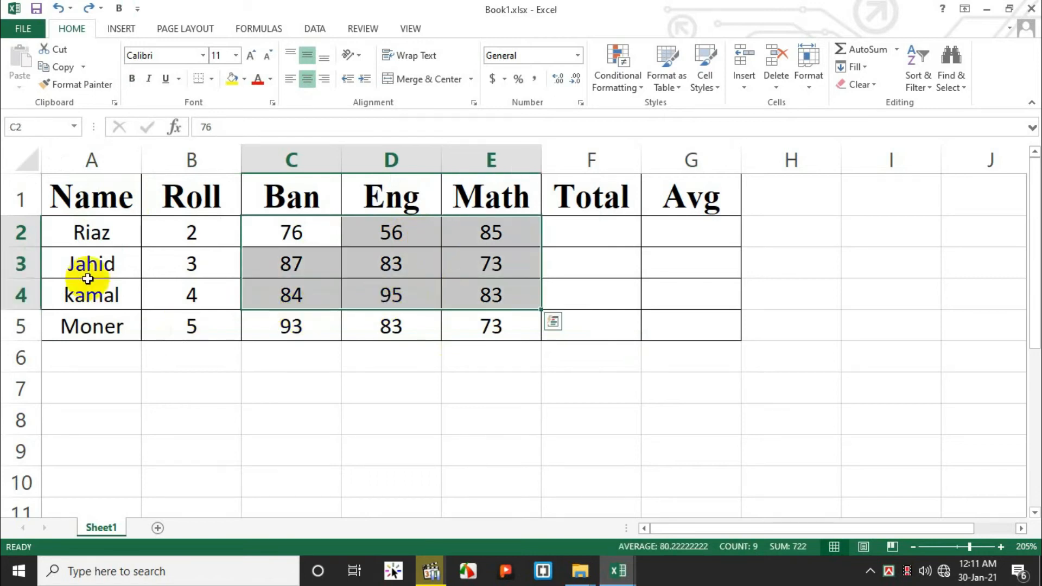
Select the marks table in reverse, from corner cell G5 back to A1.
{"action": "left_click", "coordinate": [648, 318]}
{"action": "left_click", "coordinate": [47, 205], "text": "shift"}
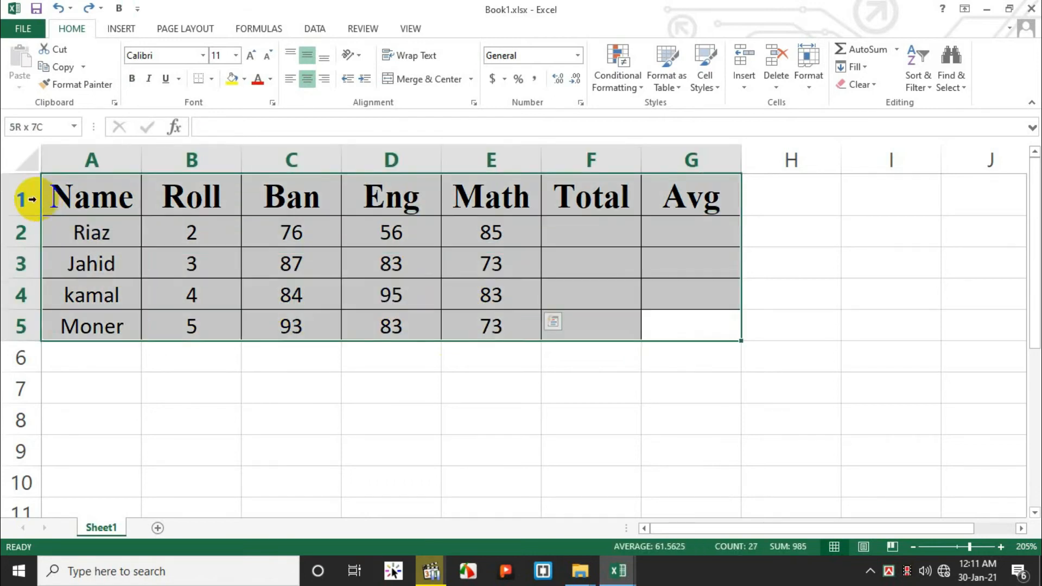
Switch to the Financial Sample.xlsx workbook and show the top rows of its table.
{"action": "left_click", "coordinate": [631, 576]}
{"action": "left_click", "coordinate": [658, 537]}
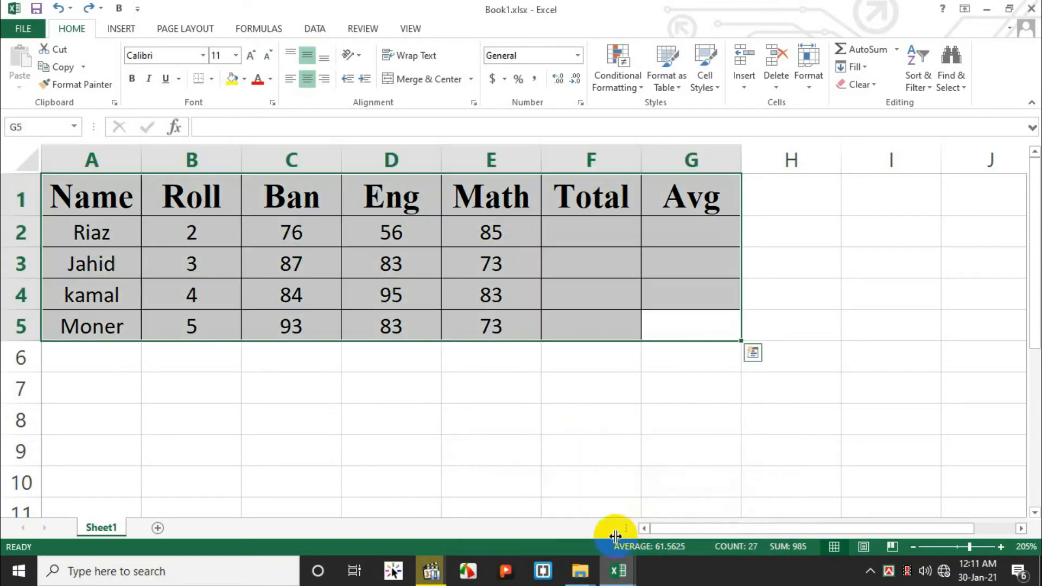
{"action": "left_click", "coordinate": [634, 573]}
{"action": "left_click", "coordinate": [559, 529]}
{"action": "scroll", "coordinate": [450, 300], "scroll_direction": "down", "scroll_amount": 7}
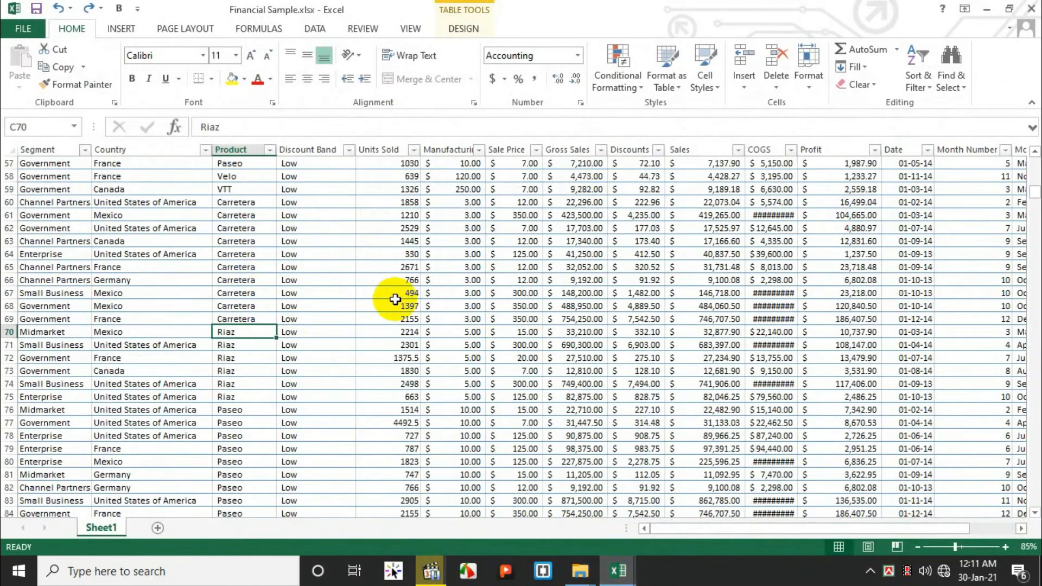
{"action": "scroll", "coordinate": [450, 300], "scroll_direction": "up", "scroll_amount": 20}
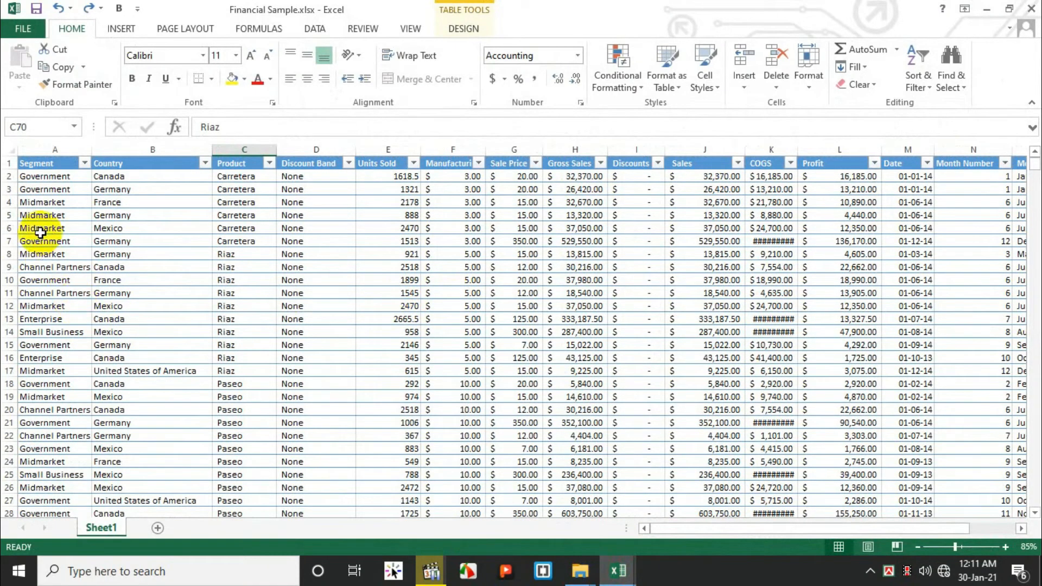
Try to select the financial data from A2 across to the Gross Sales column and down past row 200.
{"action": "left_click_drag", "start_coordinate": [50, 179], "coordinate": [387, 410]}
{"action": "scroll", "coordinate": [391, 331], "scroll_direction": "up", "scroll_amount": 9}
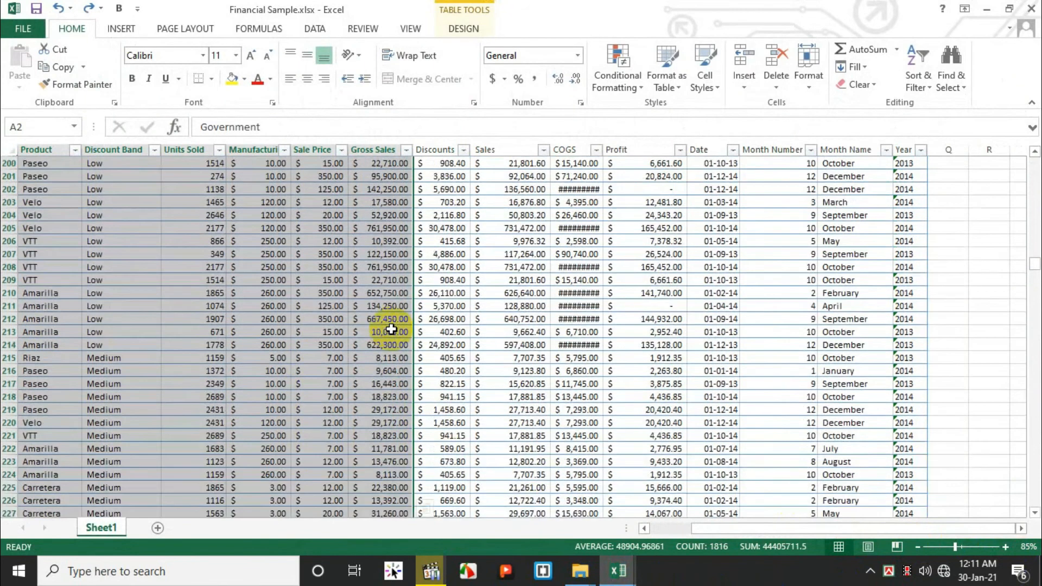
Select all data in the financials table from a Discount Band cell and check the selection down to row 701.
{"action": "left_click", "coordinate": [155, 280]}
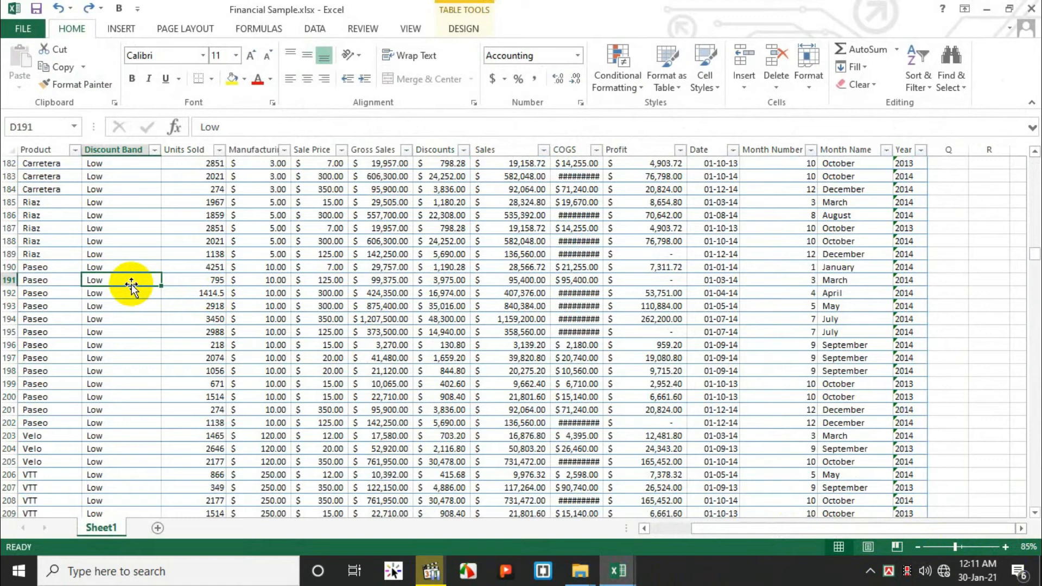
{"action": "key", "text": "ctrl+a"}
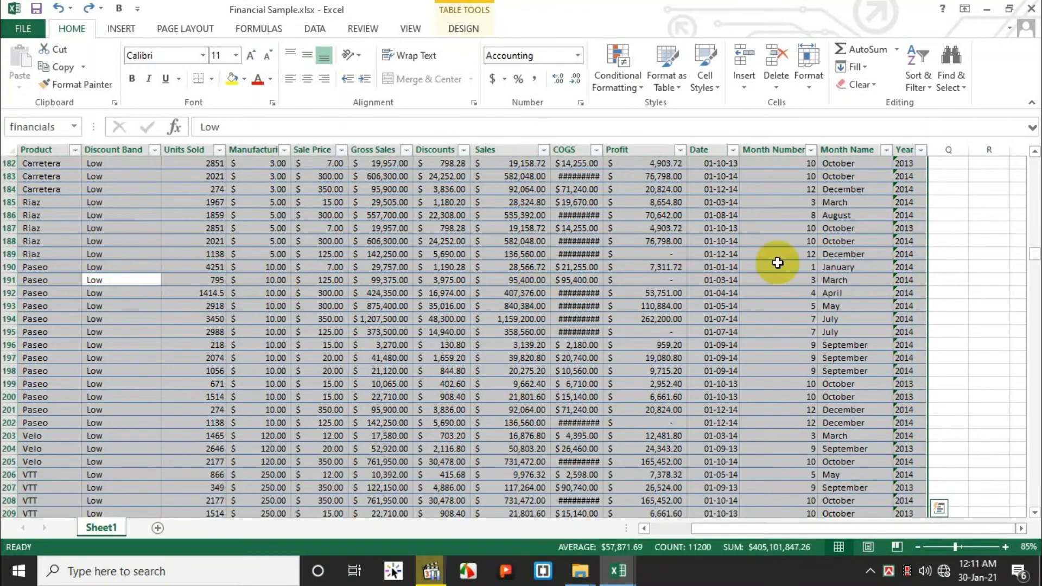
{"action": "left_click_drag", "start_coordinate": [1035, 266], "coordinate": [1033, 535]}
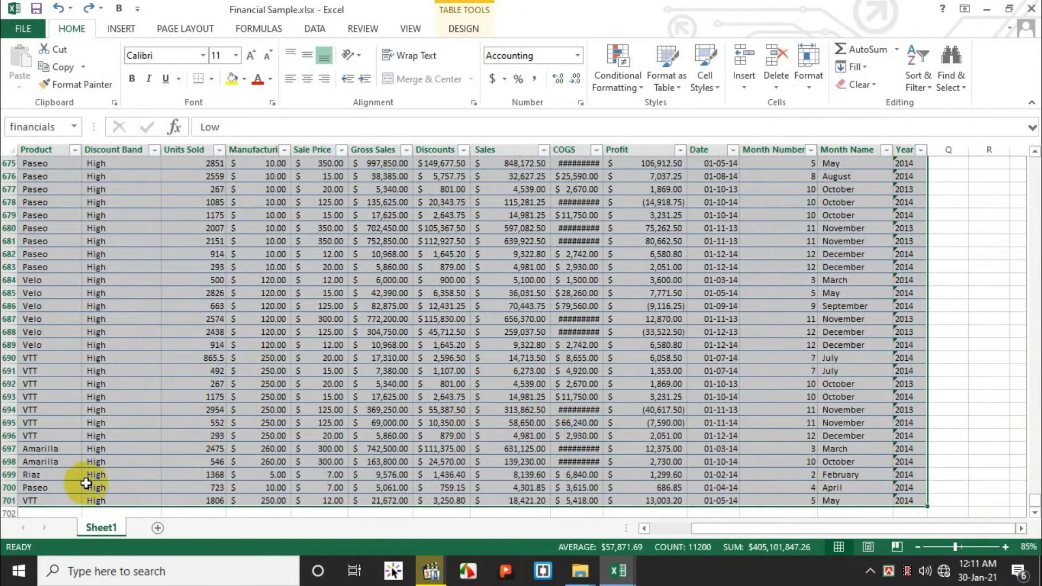
Locate the table's last data cell, in the Year column of row 701.
{"action": "left_click", "coordinate": [53, 487]}
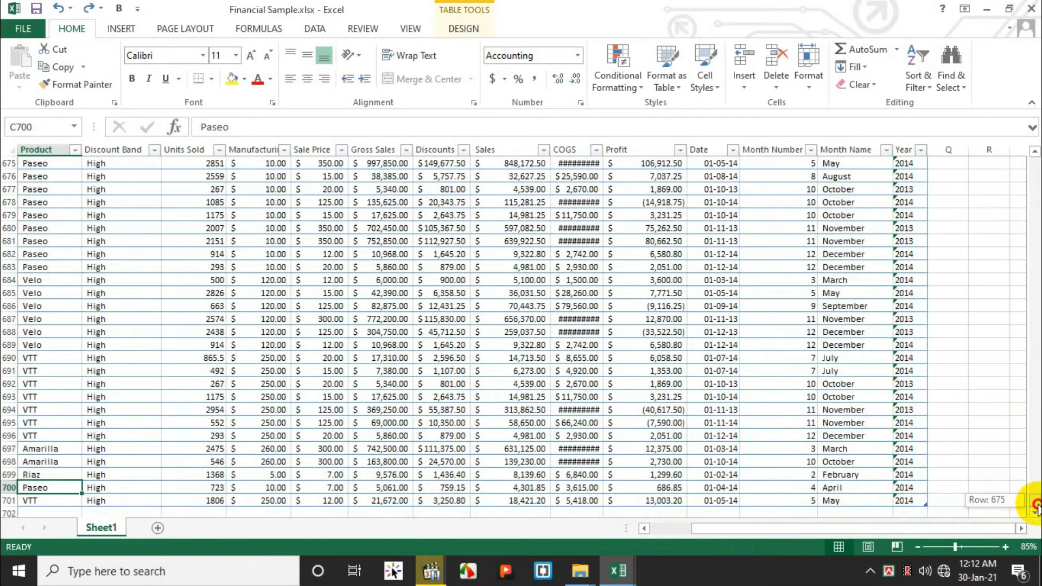
{"action": "left_click", "coordinate": [868, 503]}
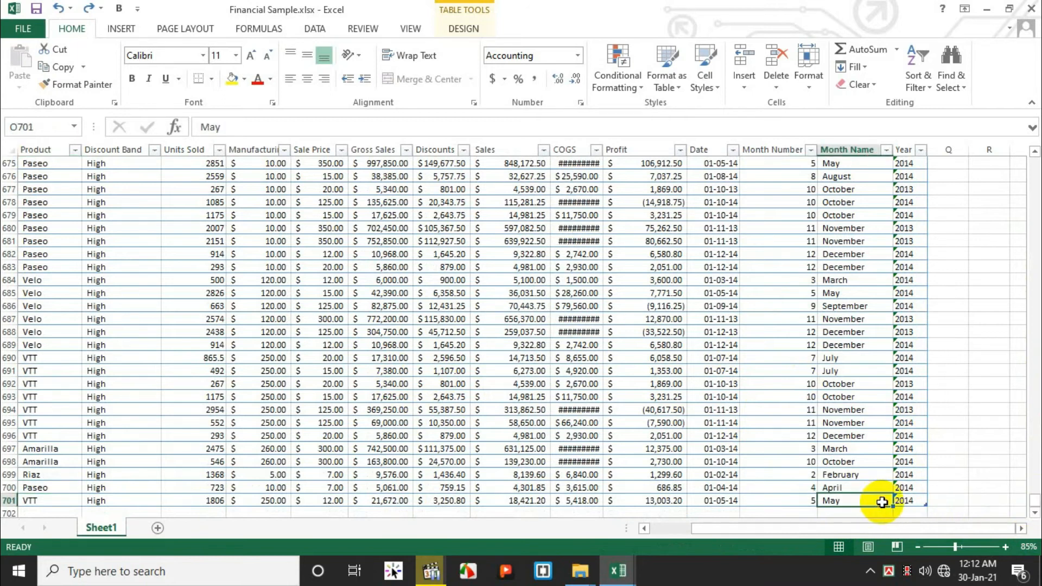
{"action": "left_click", "coordinate": [911, 503]}
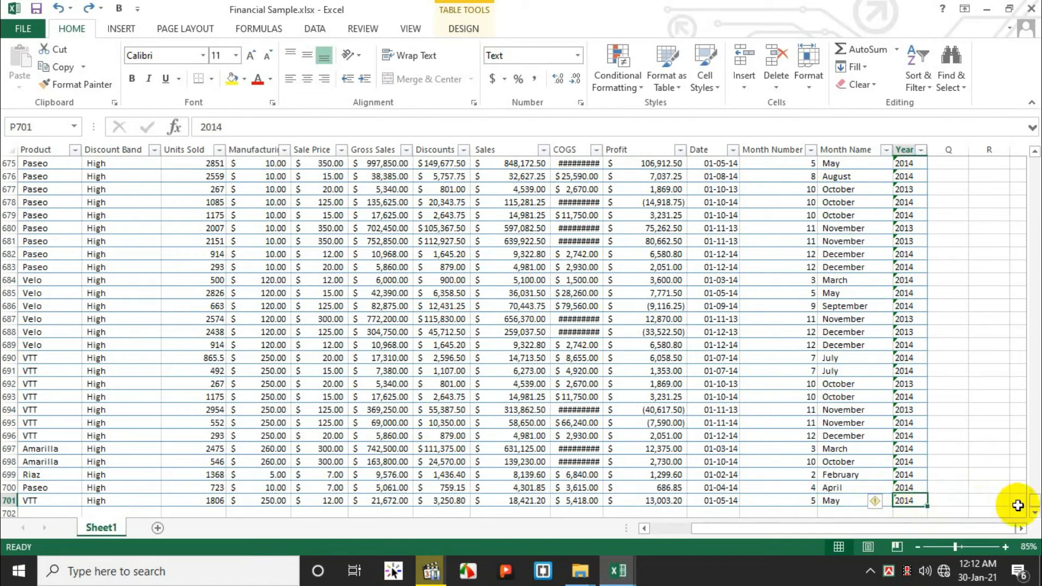
Select the range from the Product header in C1 to the last Year cell P701, and clear the selection.
{"action": "left_click_drag", "start_coordinate": [1035, 500], "coordinate": [1035, 154]}
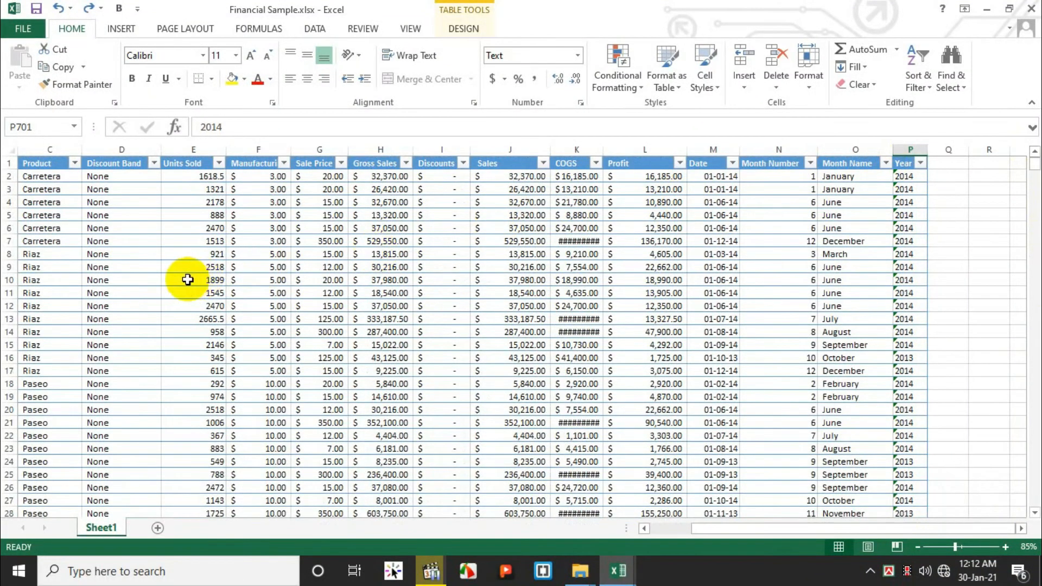
{"action": "left_click", "coordinate": [36, 177], "text": "ctrl"}
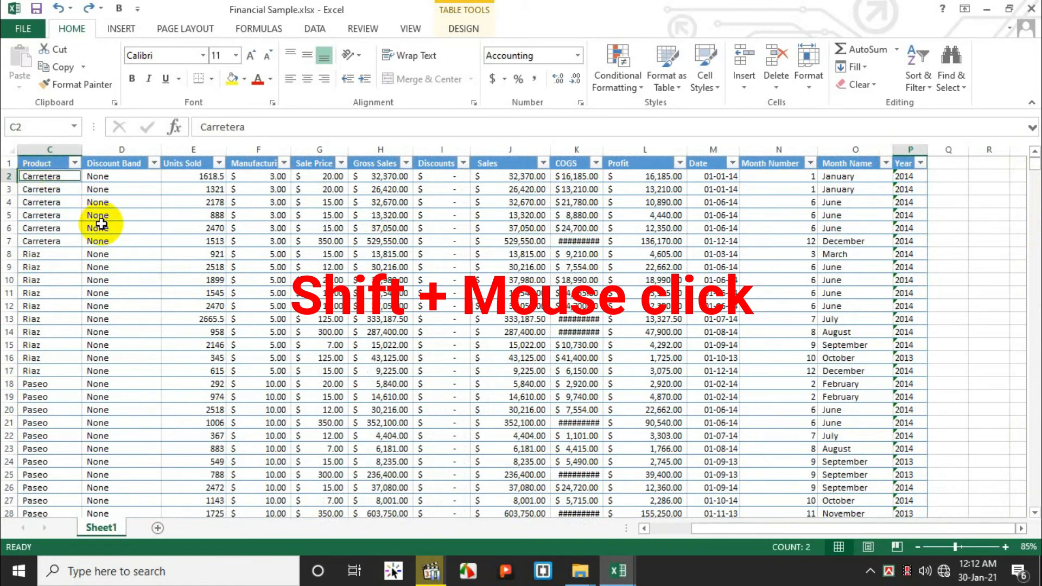
{"action": "left_click", "coordinate": [37, 163], "text": "shift"}
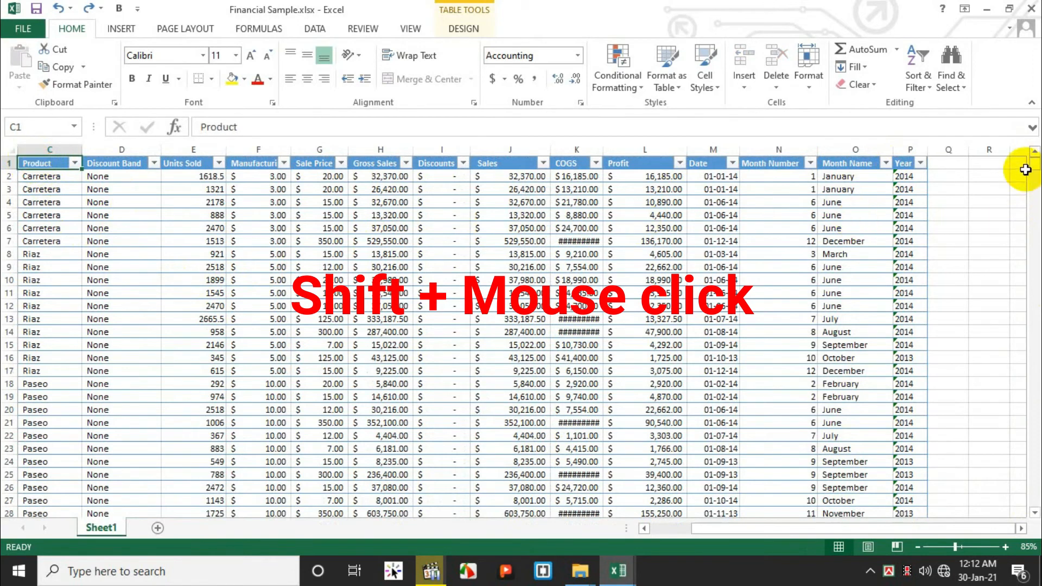
{"action": "left_click_drag", "start_coordinate": [1031, 163], "coordinate": [1026, 531]}
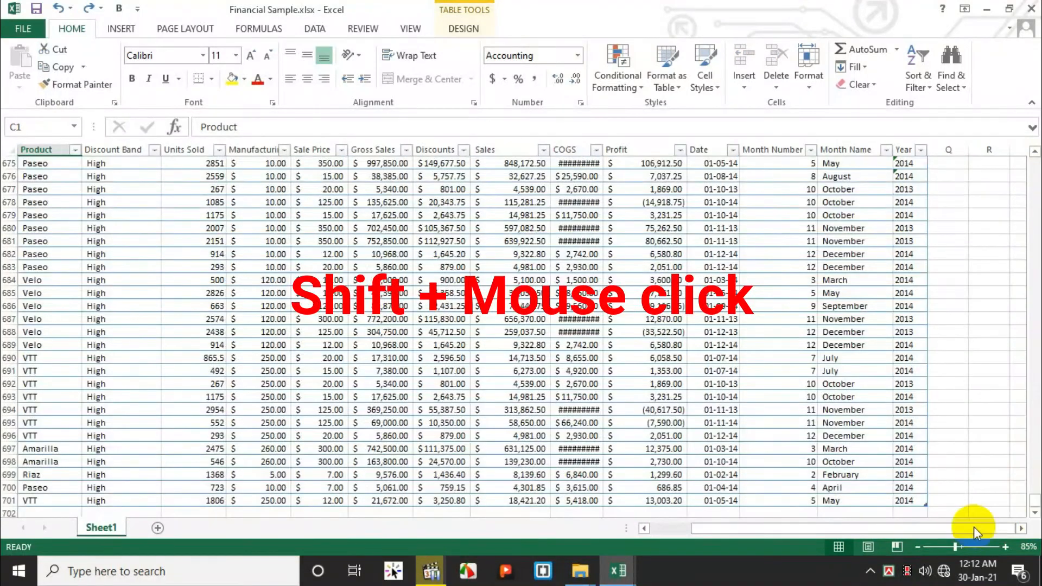
{"action": "left_click", "coordinate": [908, 502], "text": "shift"}
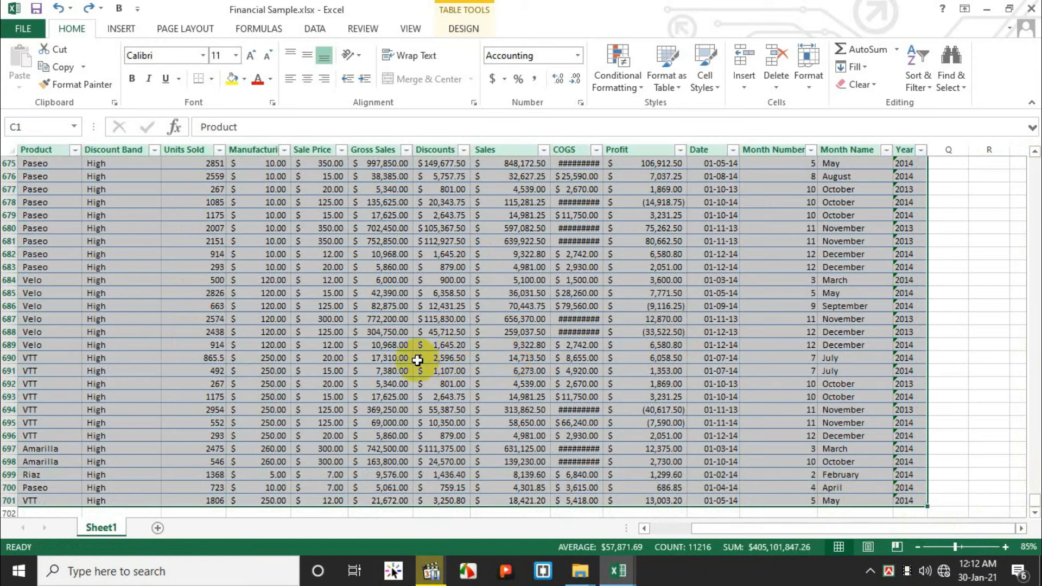
{"action": "left_click", "coordinate": [565, 317]}
{"action": "scroll", "coordinate": [467, 340], "scroll_direction": "up", "scroll_amount": 6}
{"action": "scroll", "coordinate": [469, 340], "scroll_direction": "up", "scroll_amount": 1}
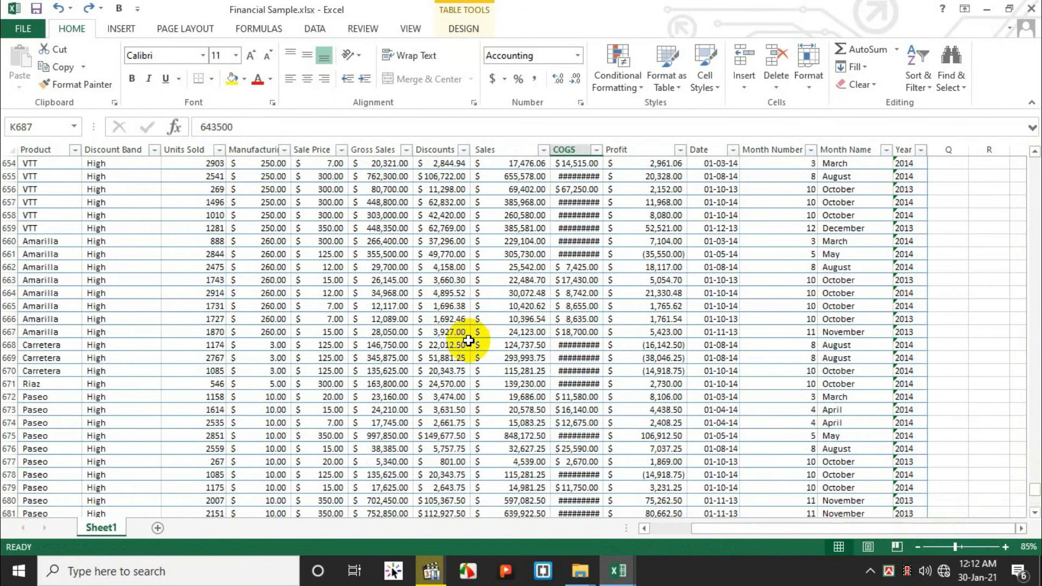